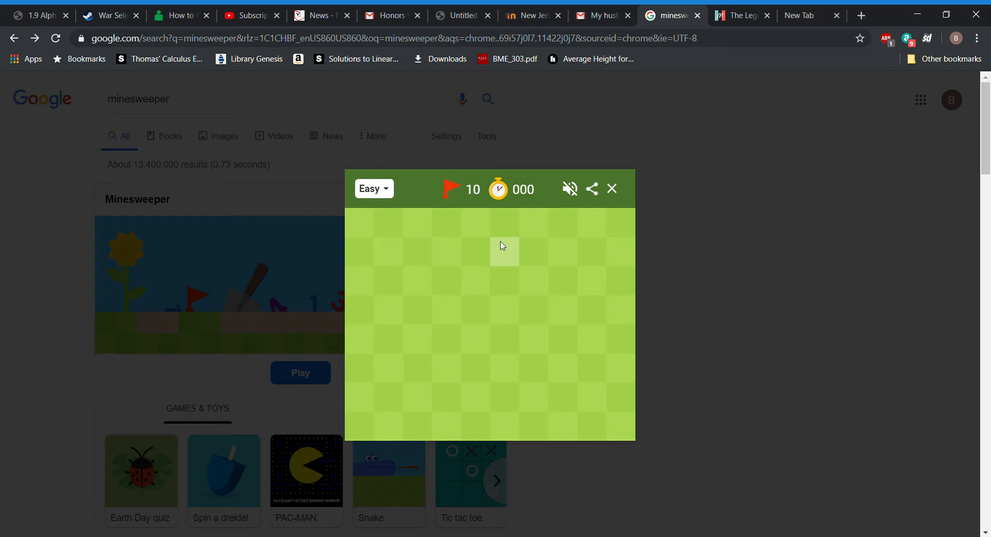
Dig the first cell to open a large patch, then hit a mine in the top row and lose
left_click(500, 246)
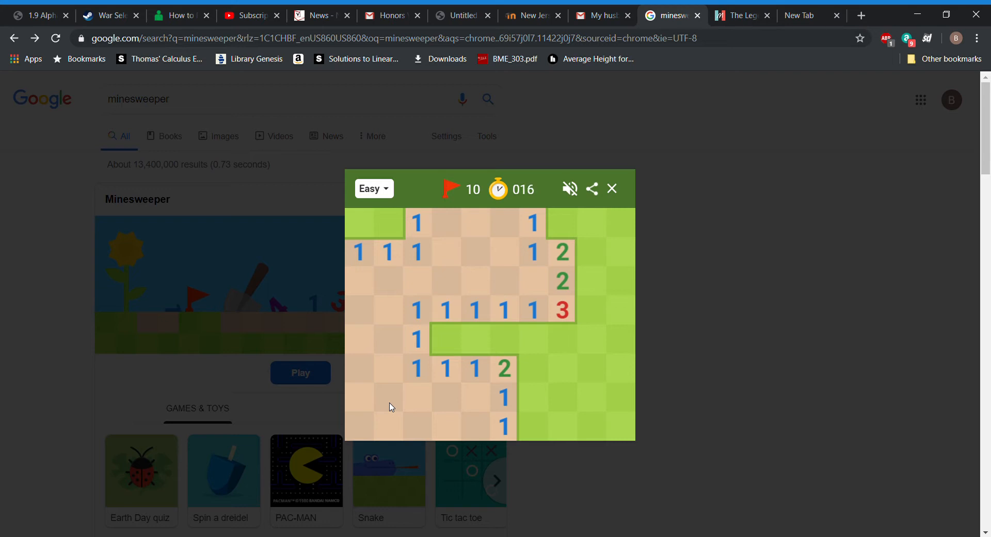
left_click(391, 223)
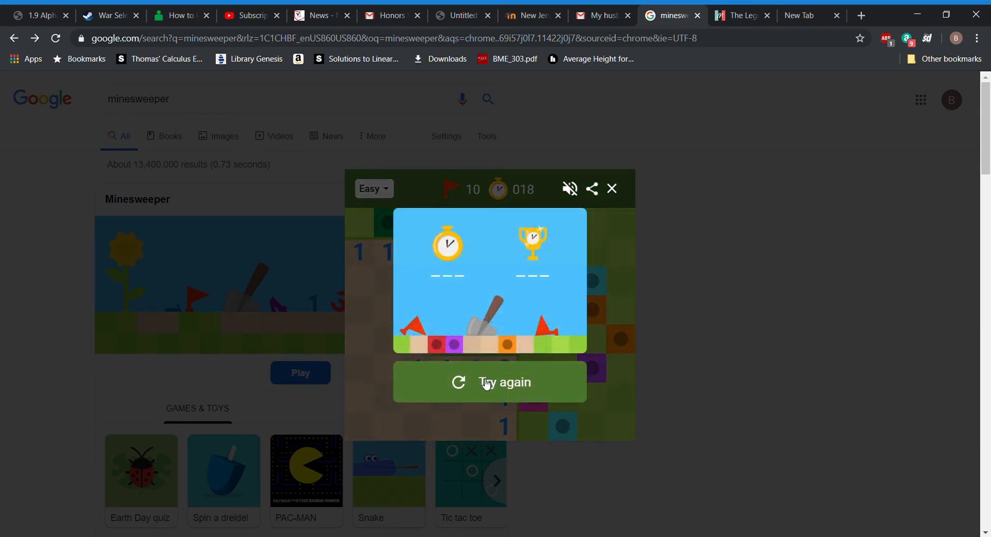
Restart after the loss, open a big area with the first dig, and flag the right-edge mine
left_click(485, 383)
left_click(488, 327)
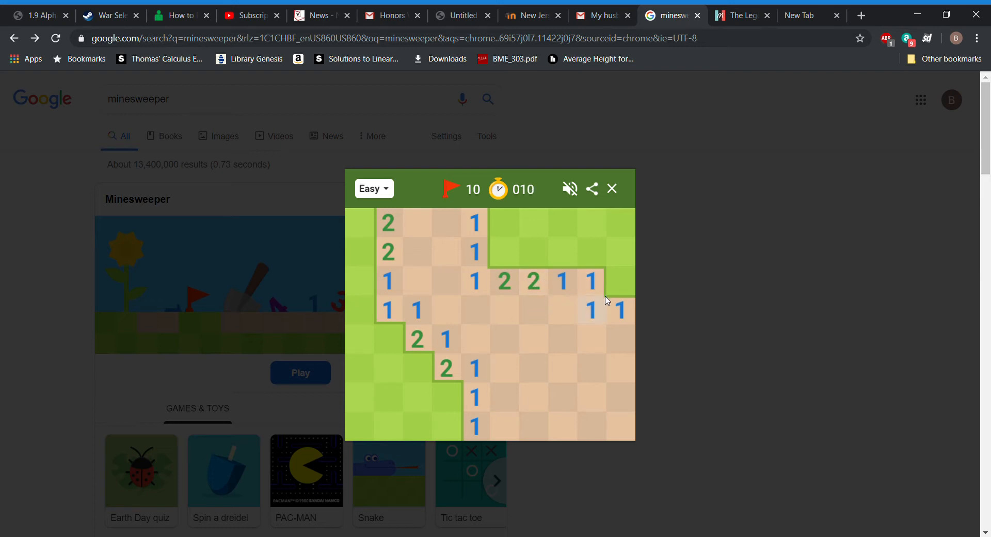
right_click(621, 280)
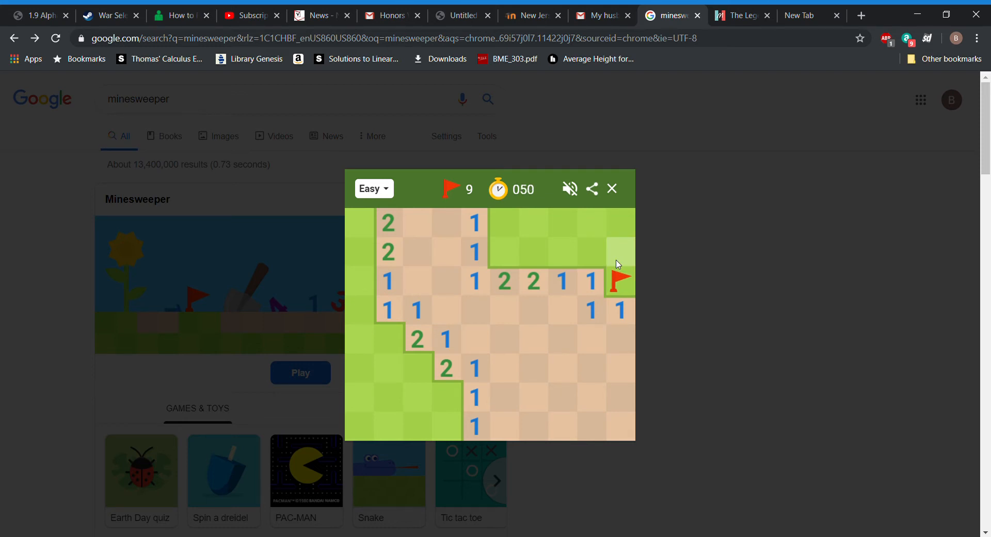
Flag two adjacent second-row mines (7 flags left) and uncover a safe top-row cell
right_click(502, 261)
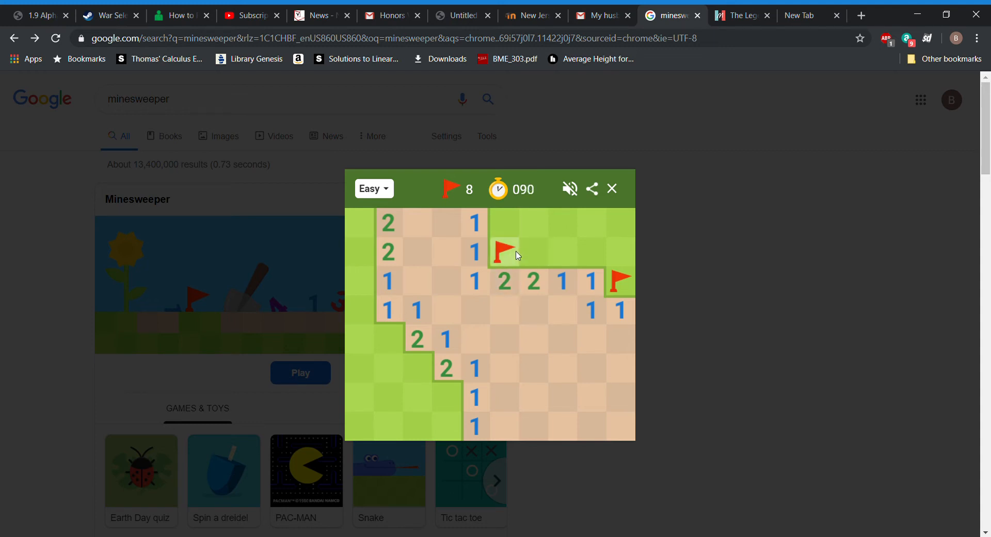
right_click(535, 254)
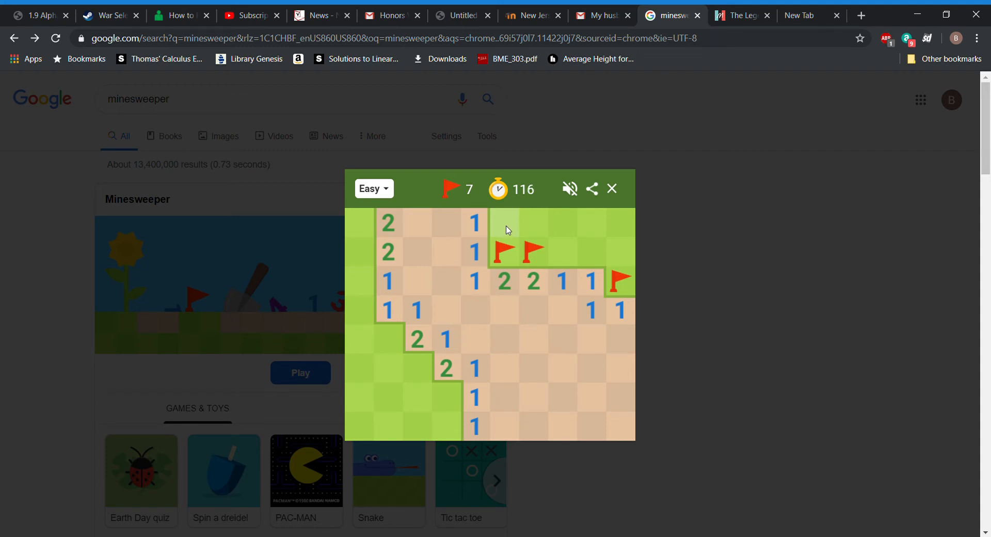
left_click(506, 229)
Uncover the two safe top-row cells and the cell right of the flags, revealing 2s
left_click(526, 231)
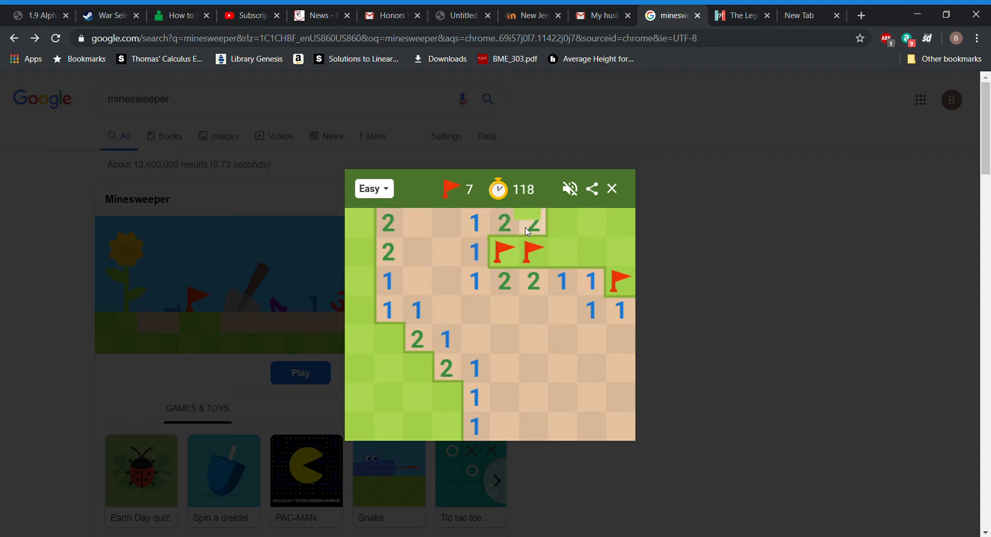
left_click(557, 233)
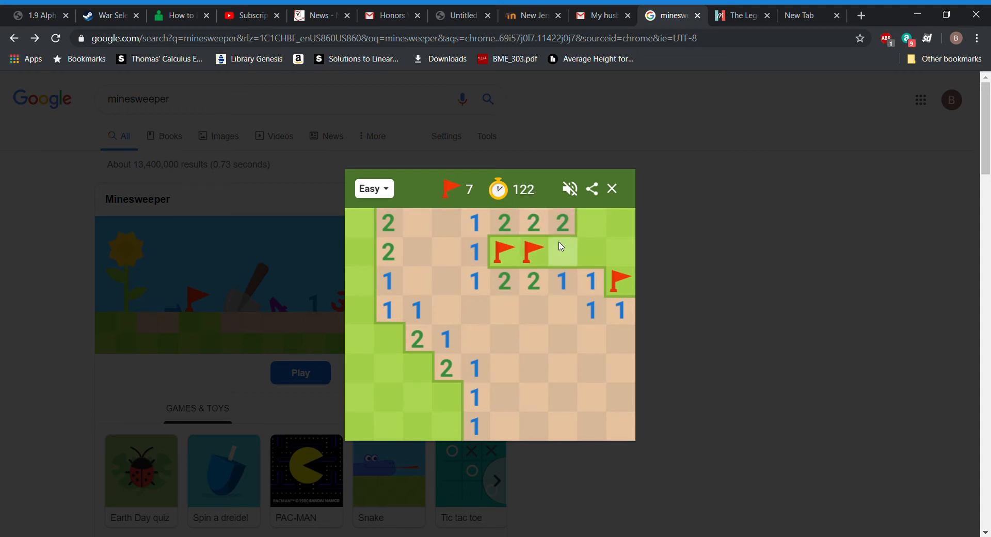
left_click(560, 247)
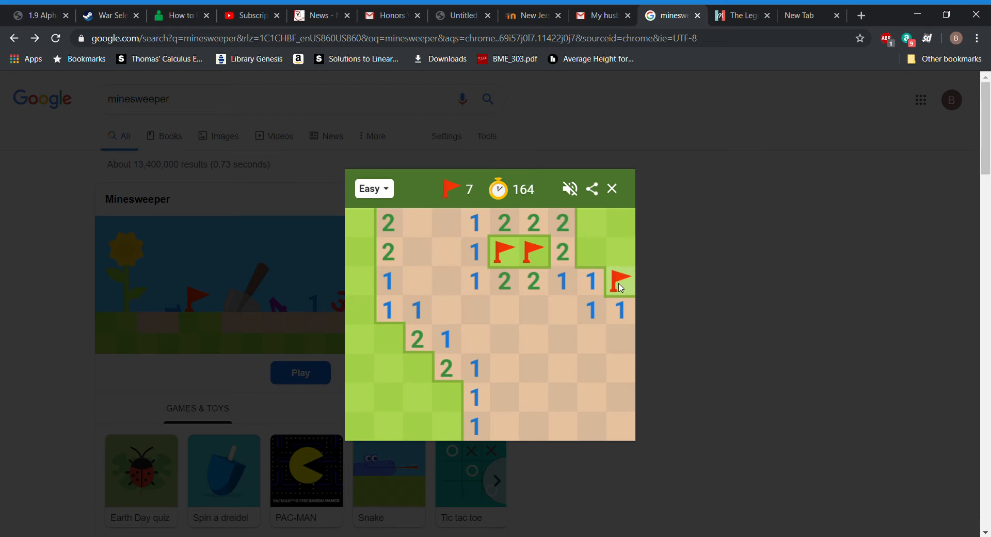
Uncover the two 3s right of the flagged pair and flag the top-right corner mines
left_click(619, 263)
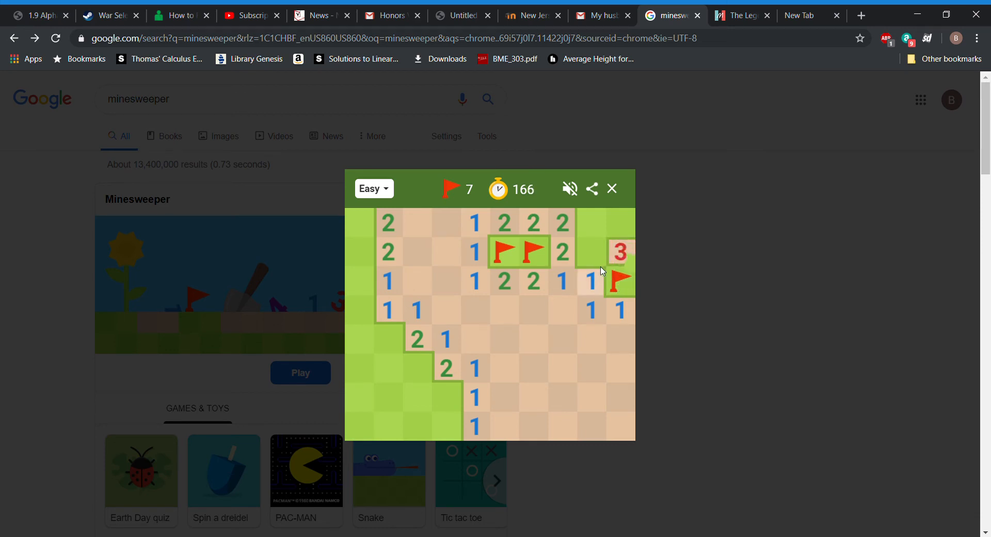
left_click(591, 256)
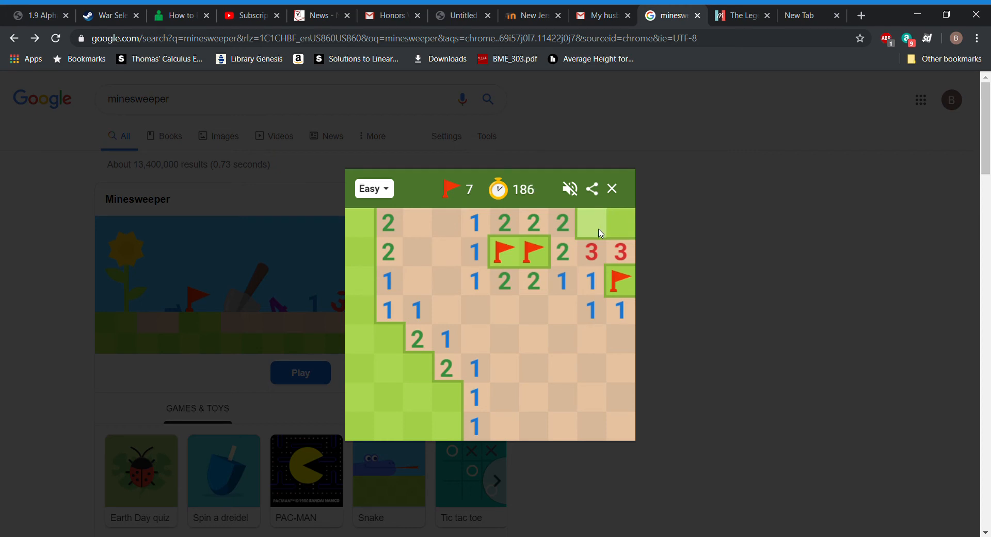
right_click(598, 232)
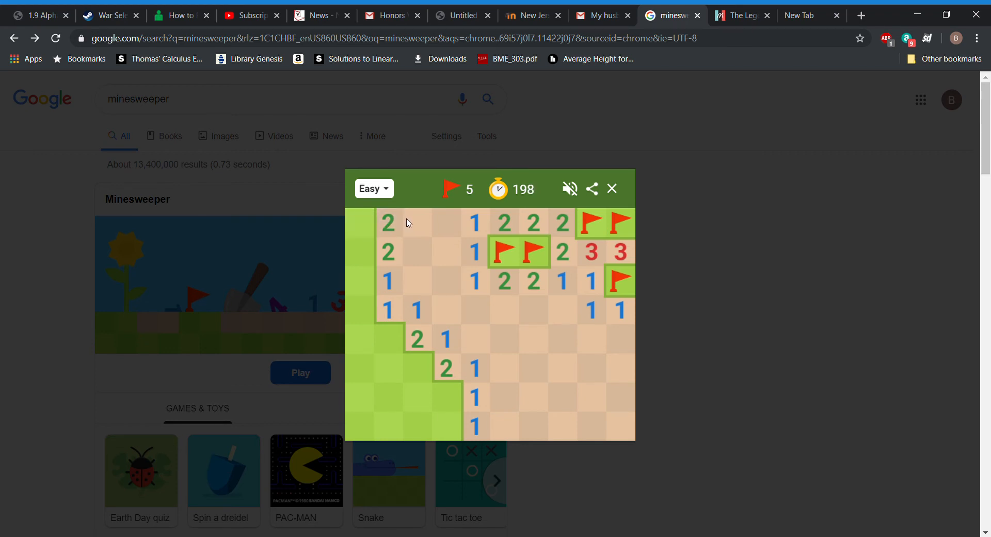
Flag the two top-left corner mines and uncover rows 3 and 4 of column 1
right_click(370, 225)
right_click(371, 253)
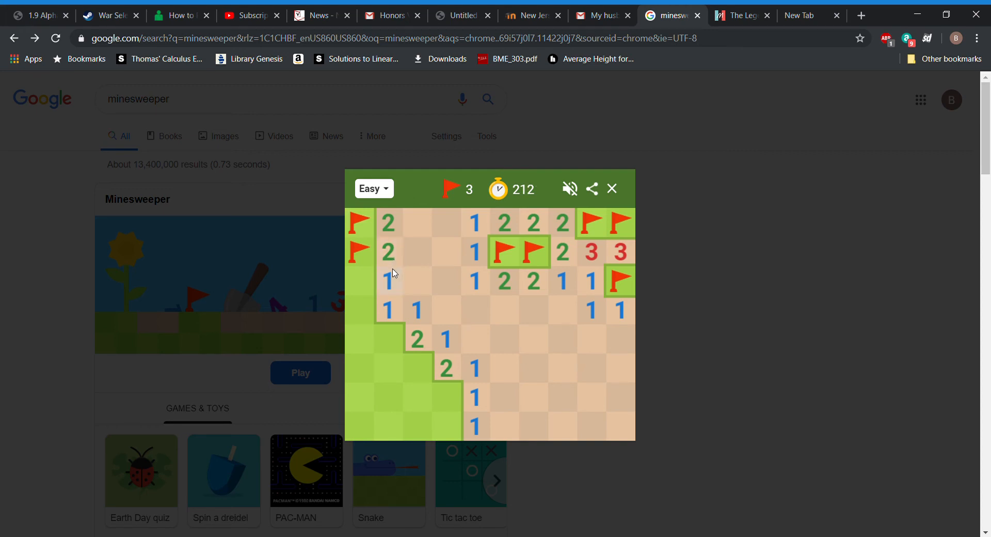
left_click(370, 285)
left_click(371, 311)
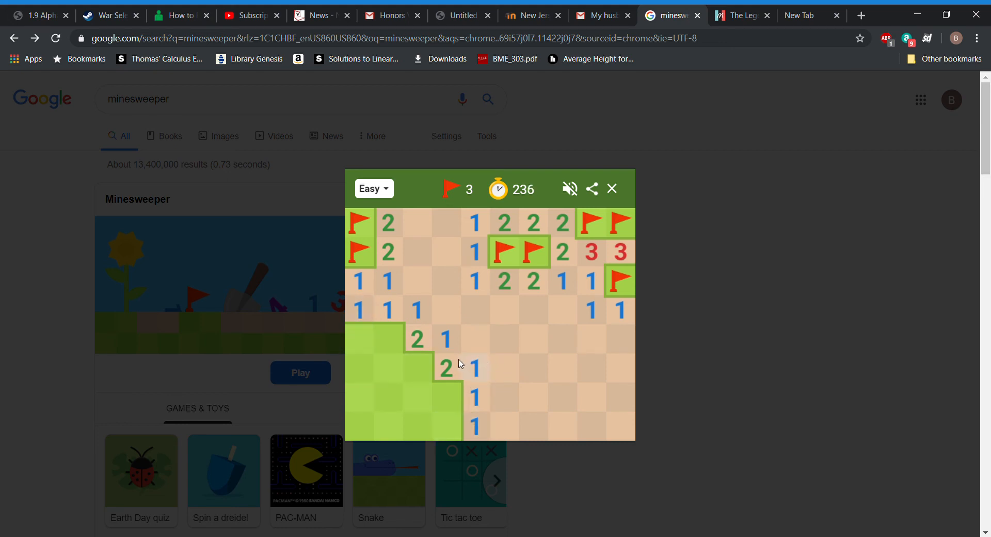
Flag row 5 column 2 and row 6 column 3, uncovering the safe cells beside them (1, 1, 2)
right_click(386, 342)
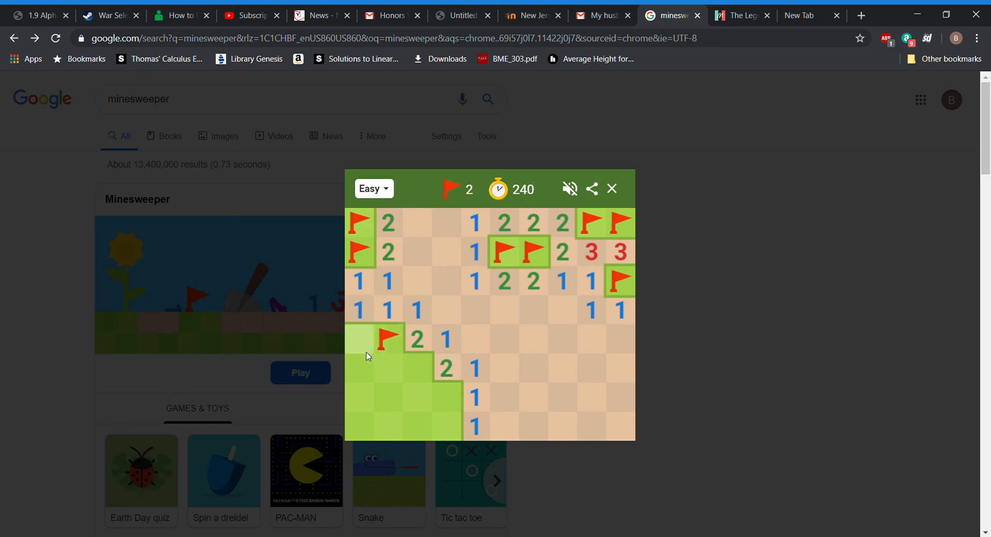
left_click(370, 344)
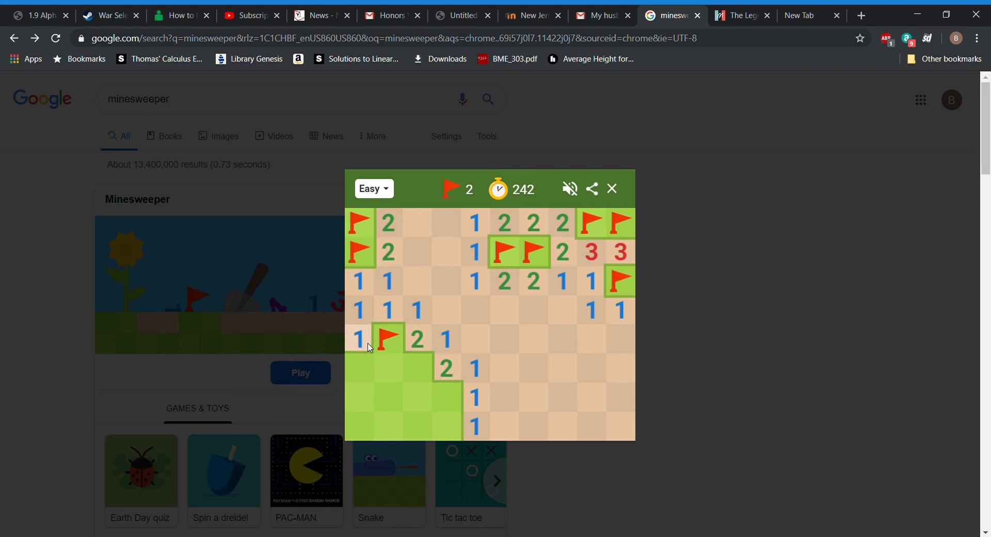
left_click(361, 365)
left_click(387, 366)
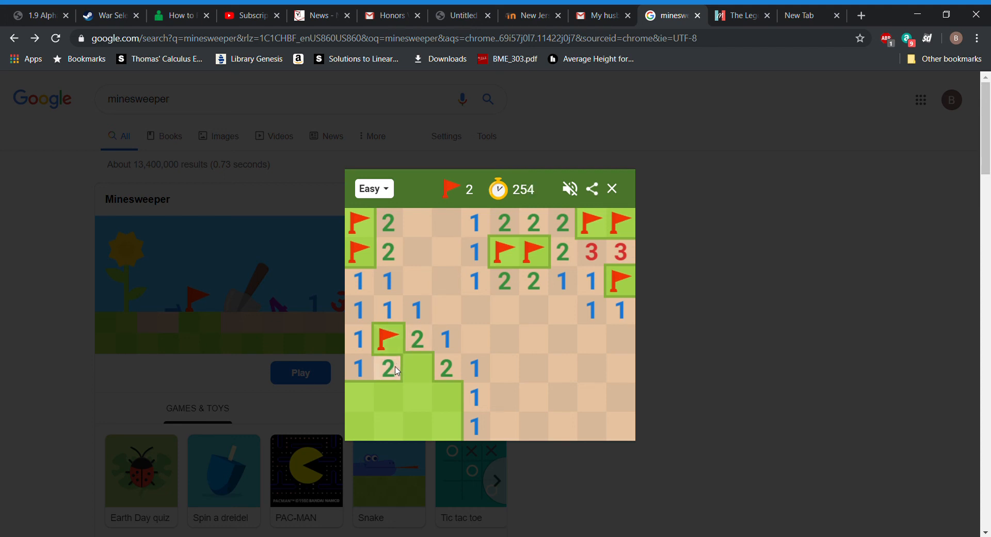
right_click(415, 373)
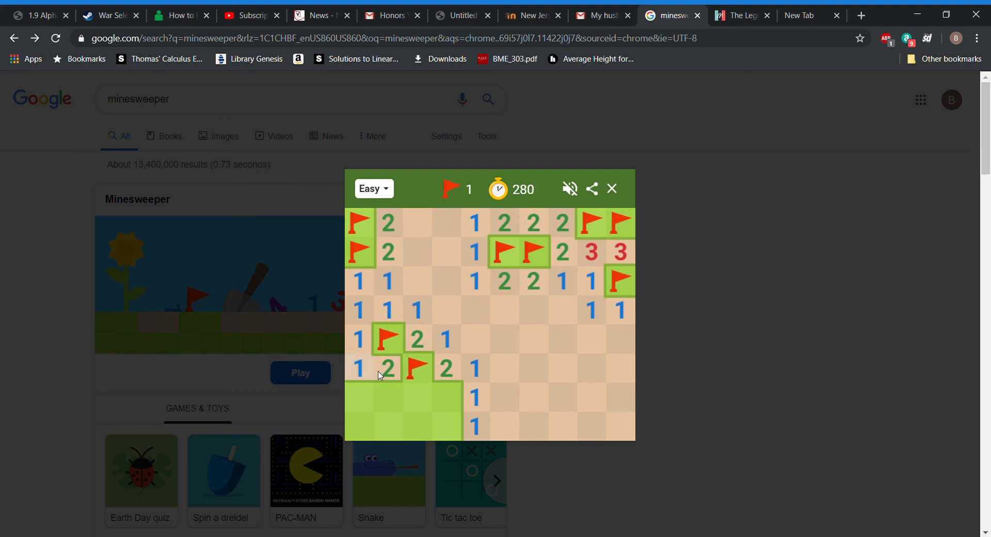
Dig the bottom-left corner cell to expose blank cells and the numbers 1, 2 and 1
left_click(363, 398)
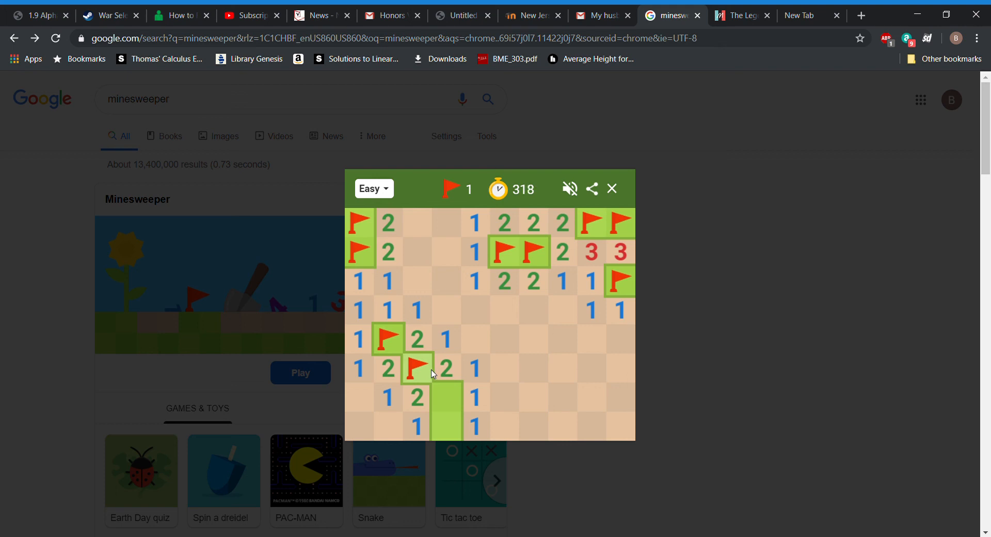
Flag the last mine at row 7 column 4 and uncover the final bottom cell to win
right_click(452, 396)
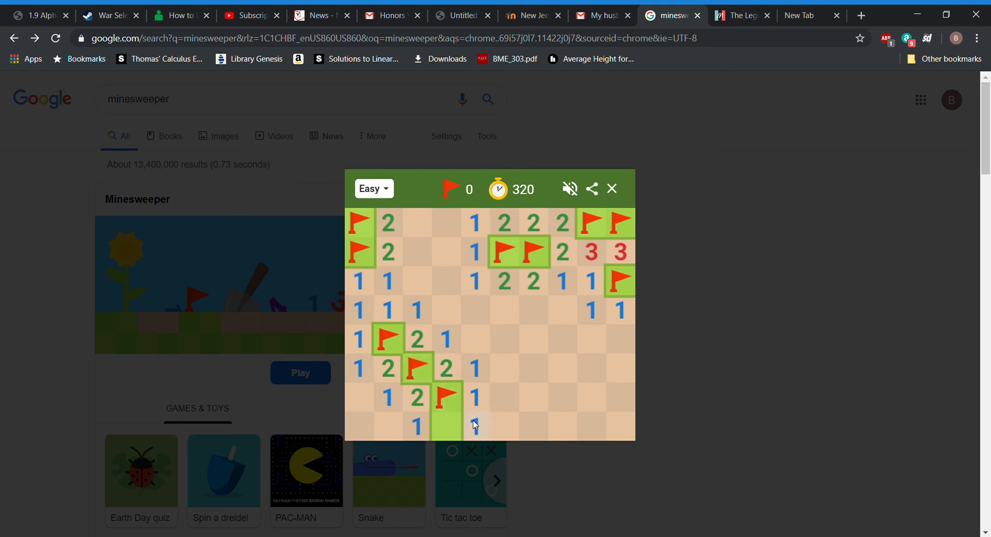
left_click(448, 434)
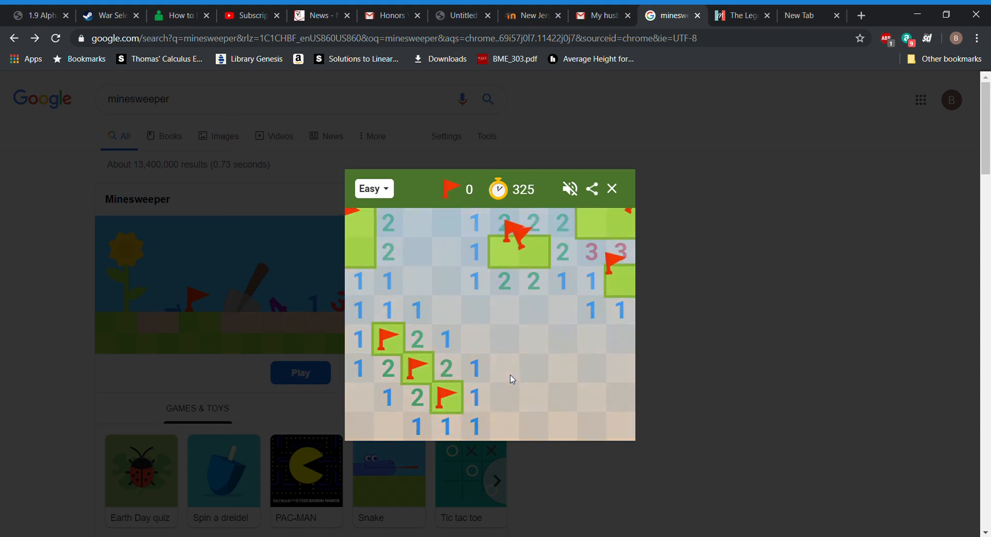